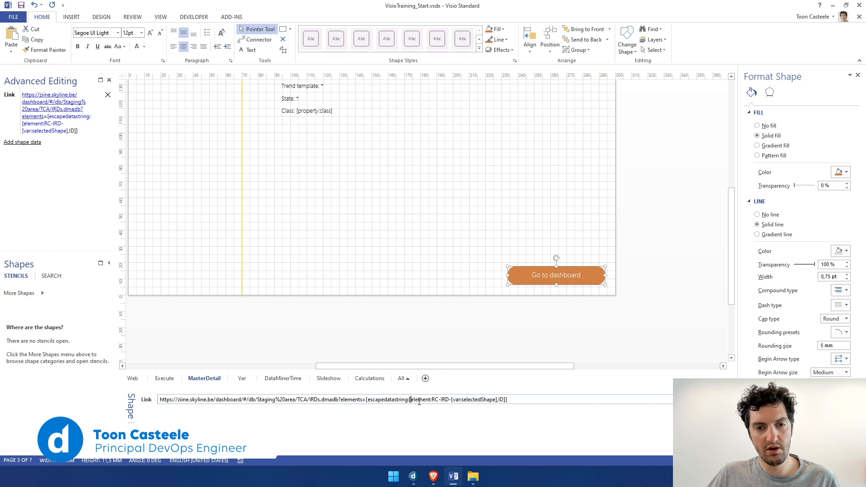
left_click_drag(367, 400, 507, 400)
left_click(527, 317)
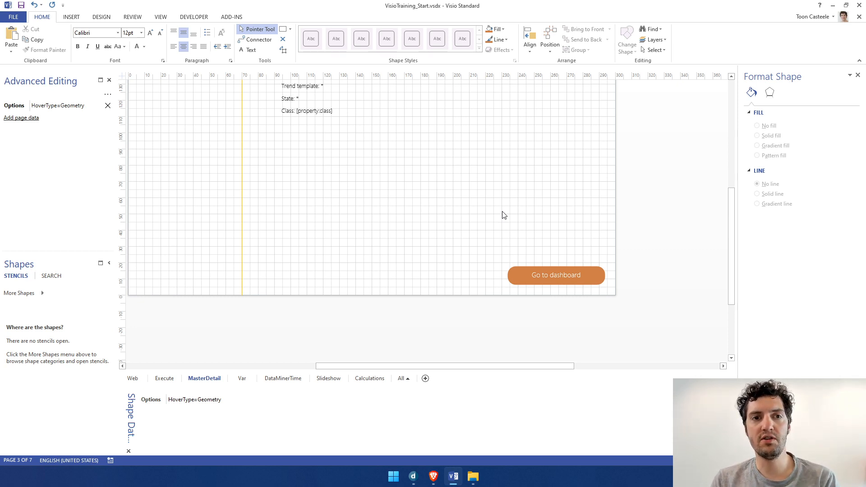
Open the detail group linked to element RC-IRD-[var:selectedShape] on the MasterDetail page for editing
scroll(505, 215, "up", 3)
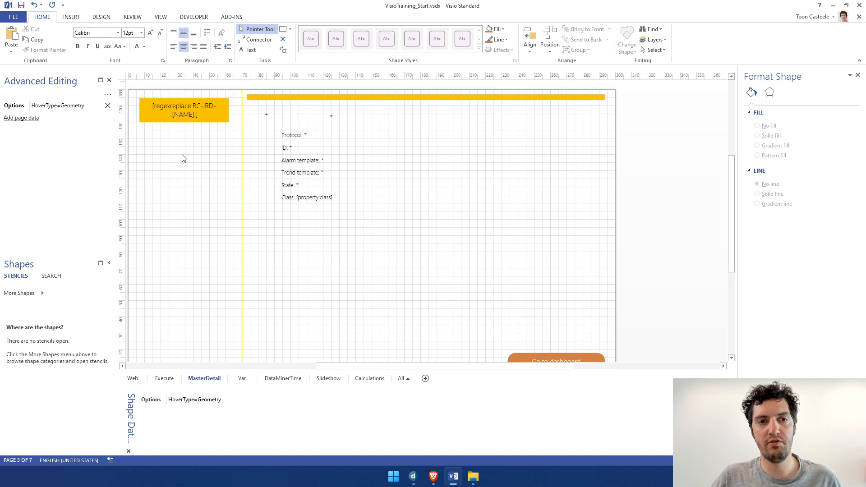
left_click(291, 173)
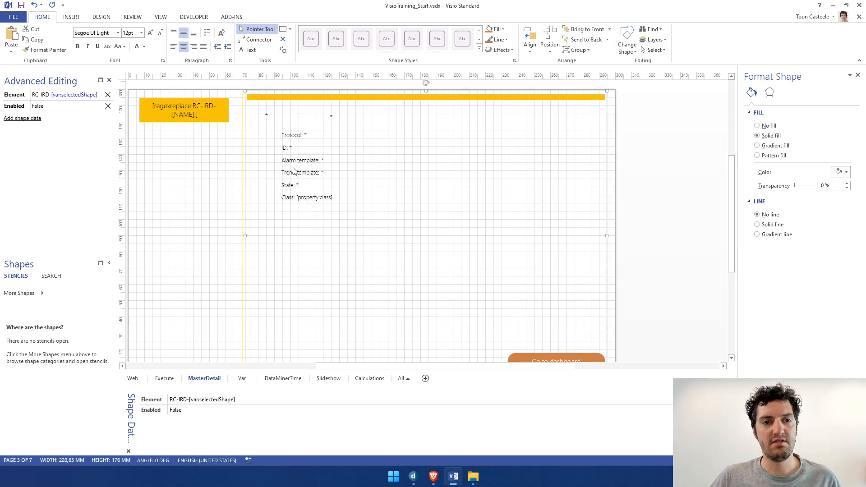
right_click(295, 160)
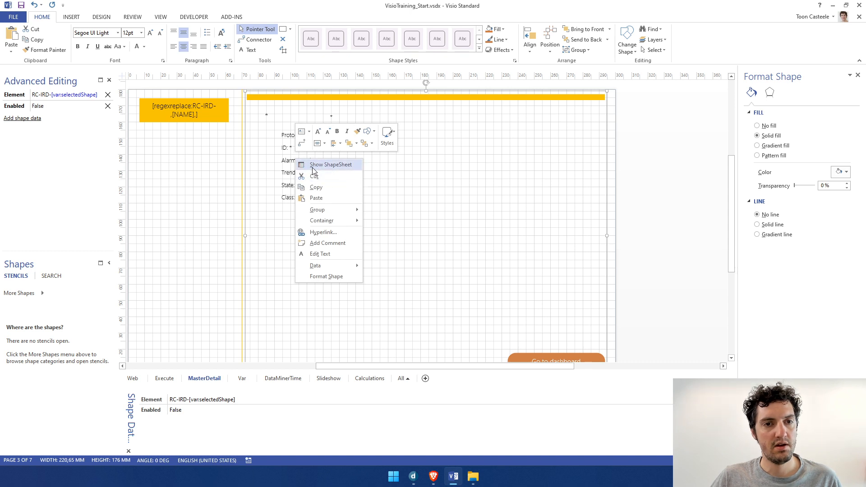
mouse_move(336, 209)
left_click(409, 221)
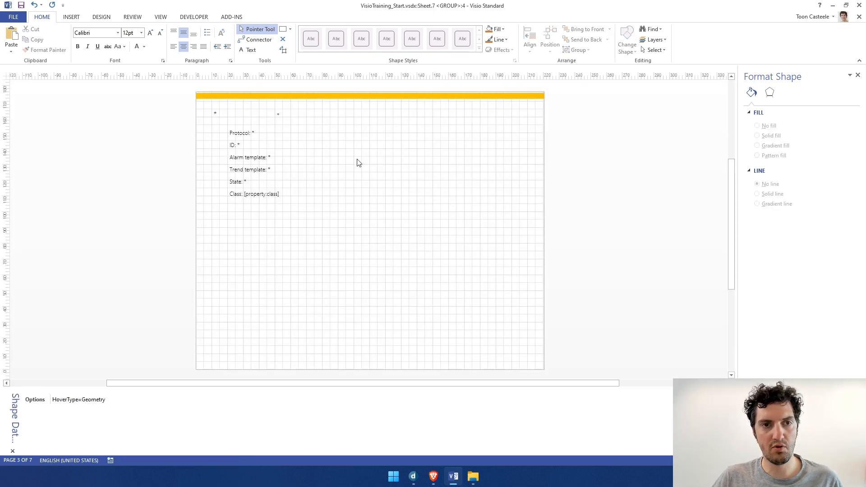
Duplicate the "Class: [property:class]" text shape and place the copy directly below the original
left_click(263, 194)
key("ctrl+c")
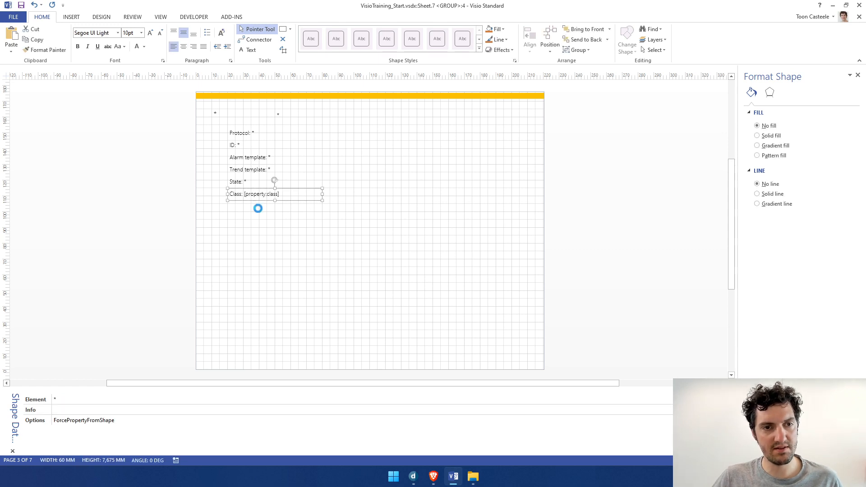
key("ctrl+v")
left_click_drag(185, 213, 264, 205)
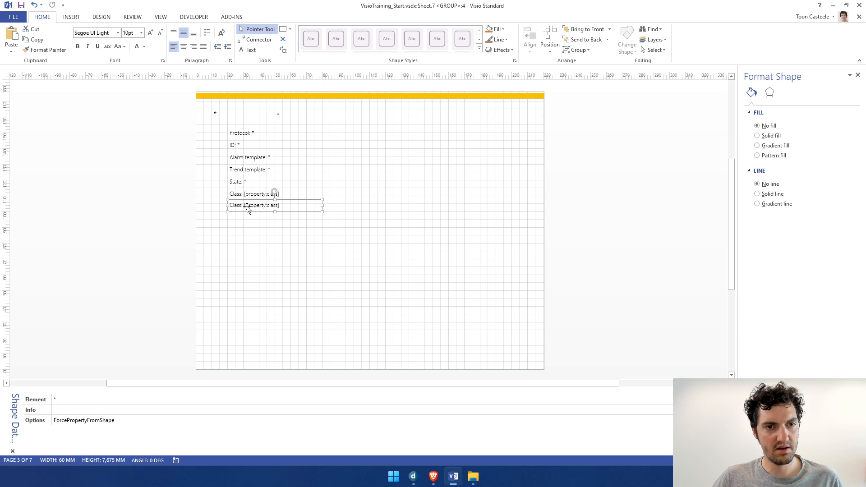
Replace the word "Class" in the copied text with "Time since last state change"
double_click(260, 210)
double_click(241, 210)
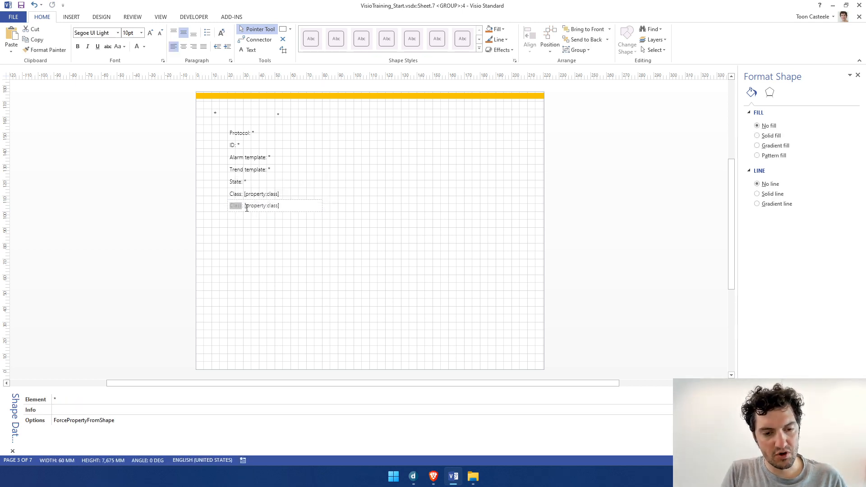
type("Time sin")
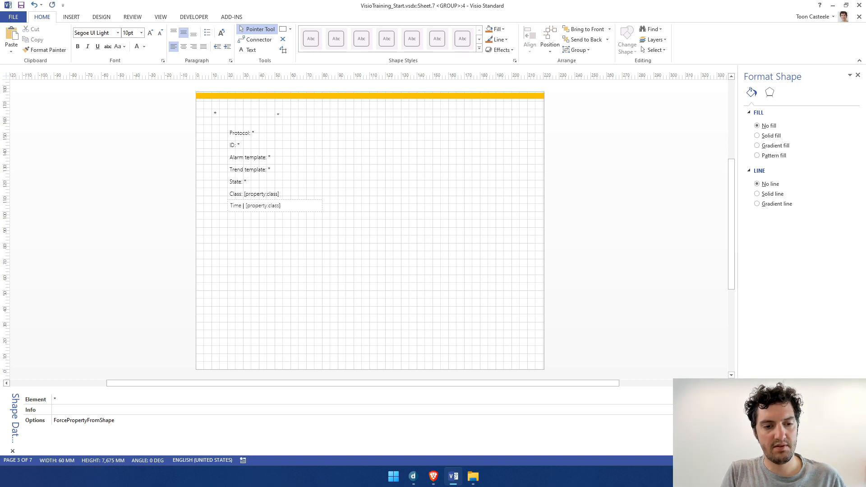
type("ce last st")
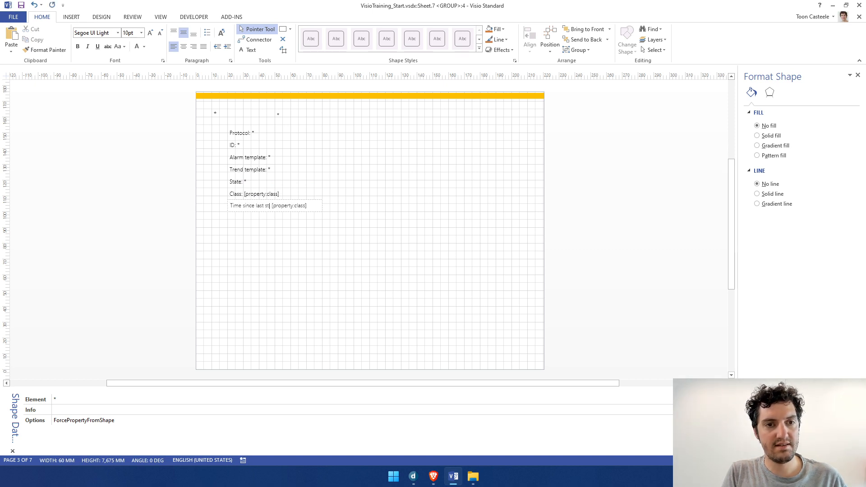
type("ate")
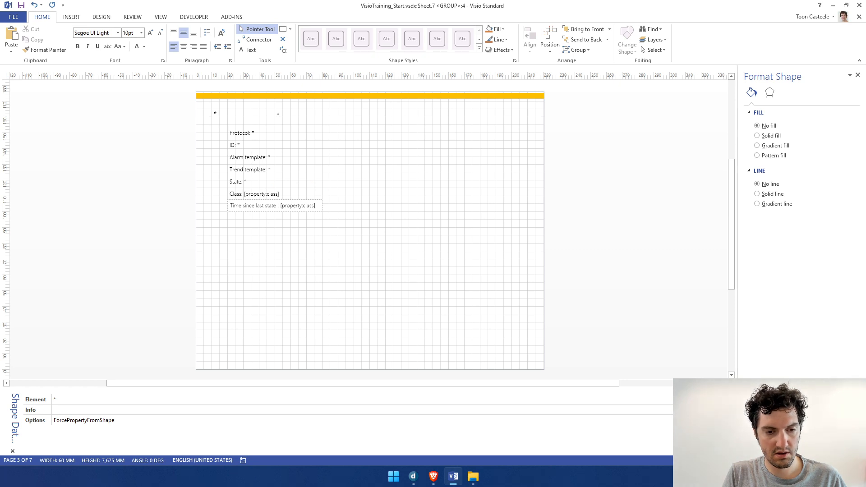
type(" change")
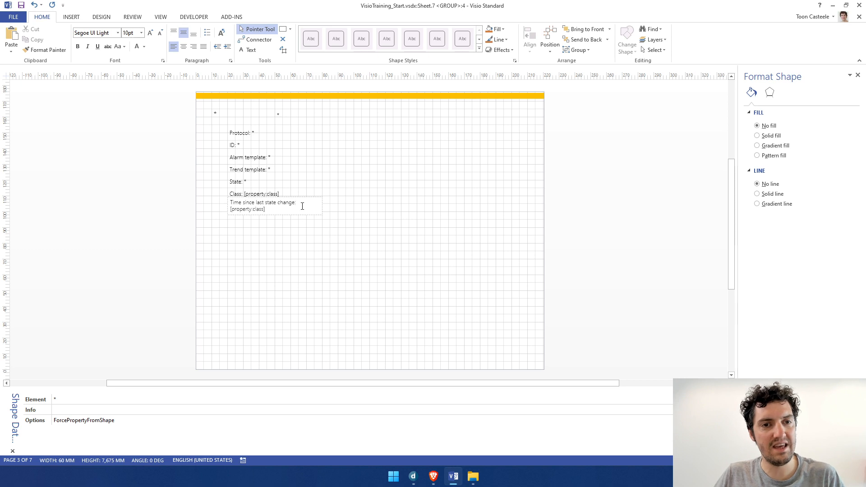
Widen the "Time since last state change" text shape to about 80 mm
left_click(323, 237)
left_click(279, 209)
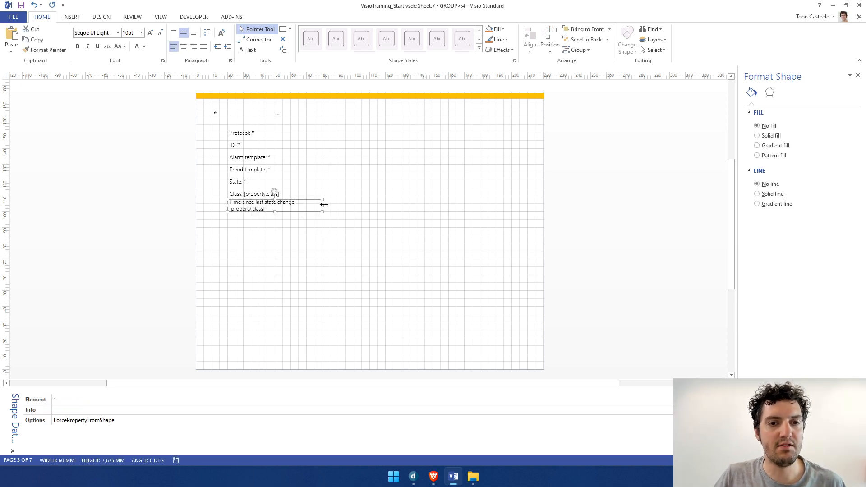
left_click_drag(325, 204, 299, 208)
Replace the placeholder after "Time since last state change:" with [property:state changed]
double_click(315, 205)
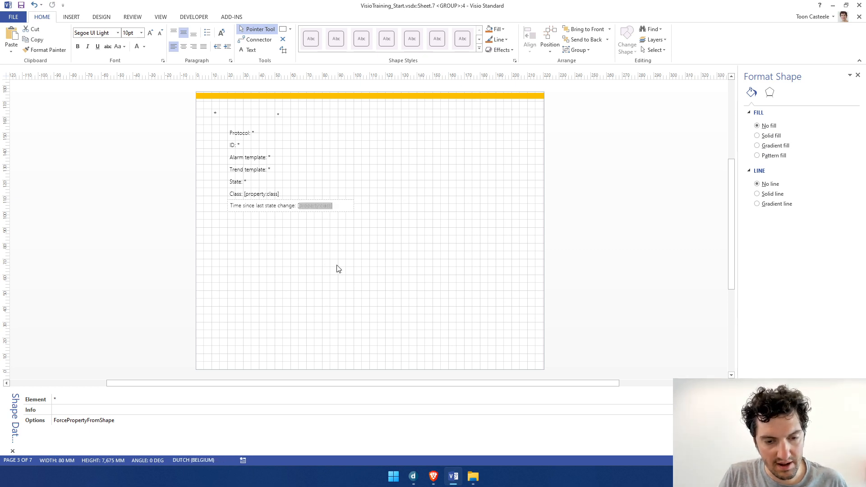
type("[")
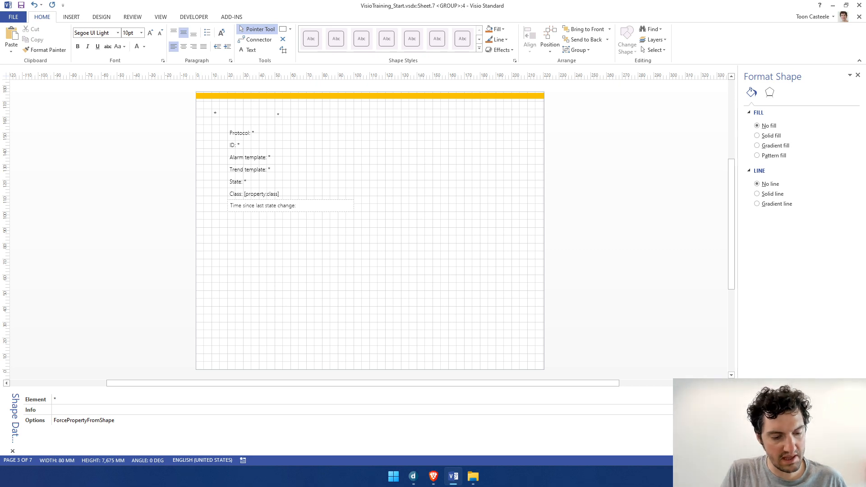
type("[proper")
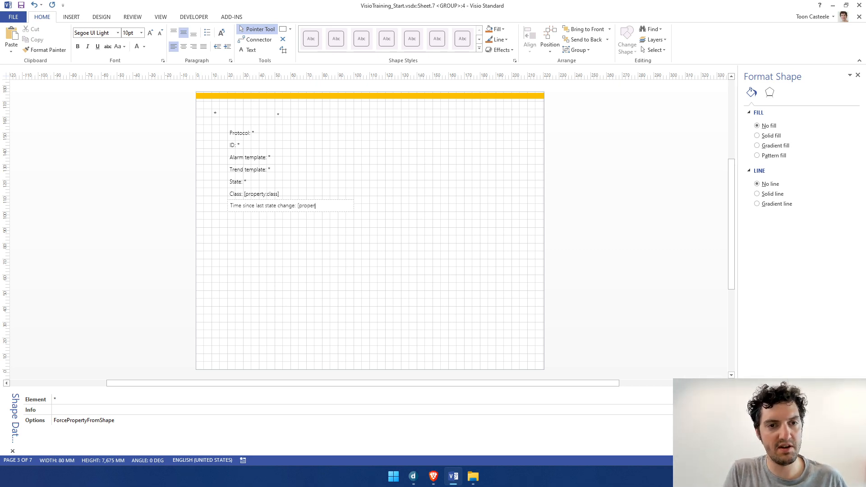
type("ty:st")
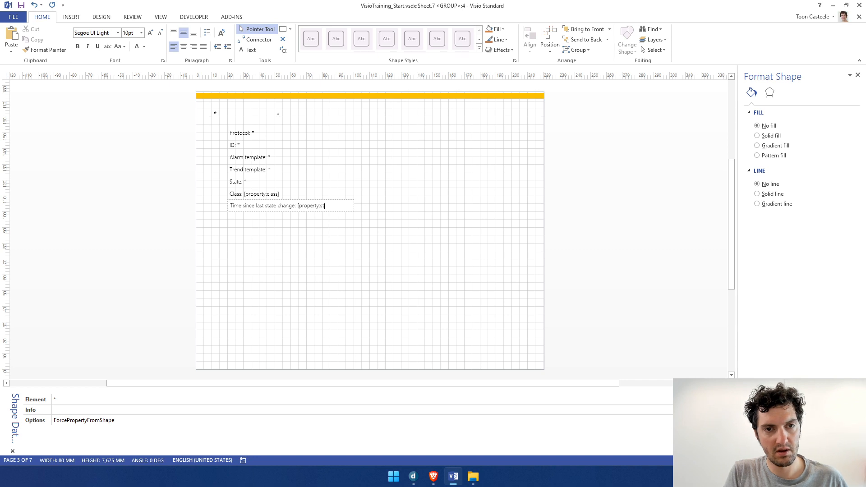
type("ate chang")
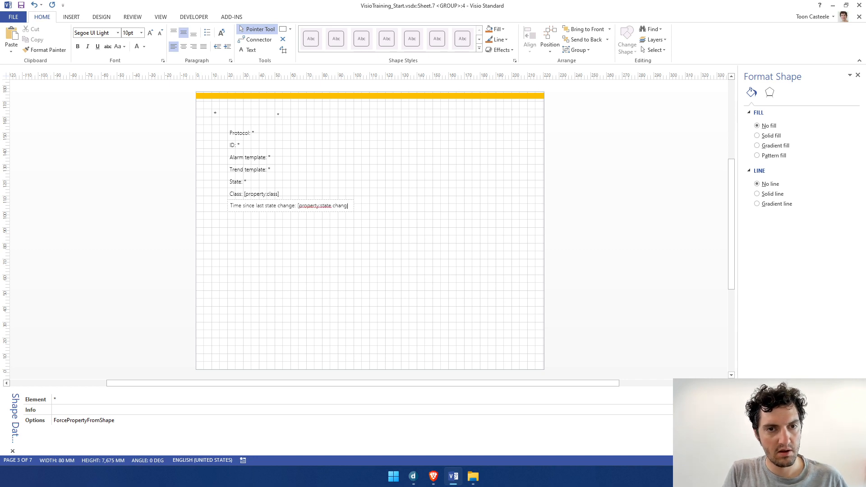
type("ed]")
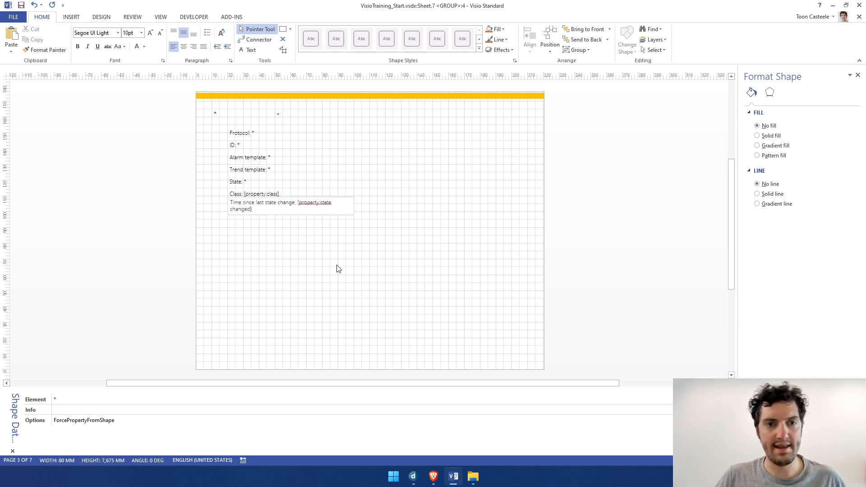
left_click(338, 268)
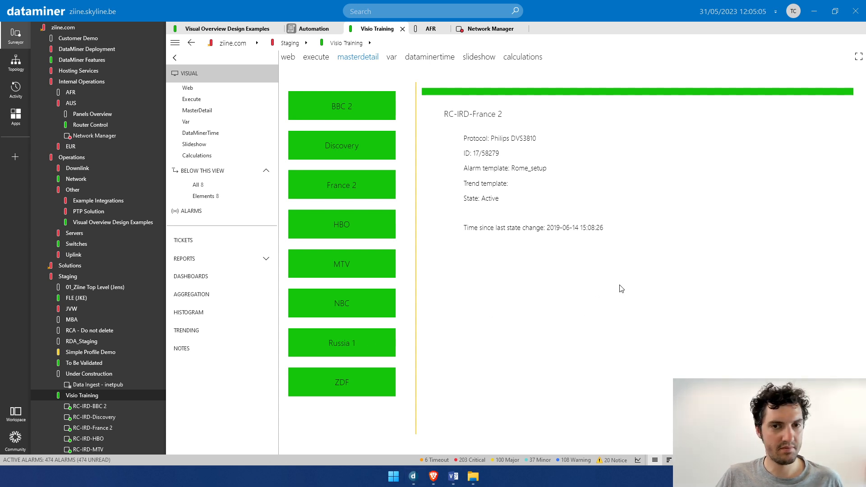
In DataMiner, check the time since last state change for several channels, including Discovery, BBC 2, HBO and NBC
left_click(347, 144)
left_click(347, 115)
left_click(355, 229)
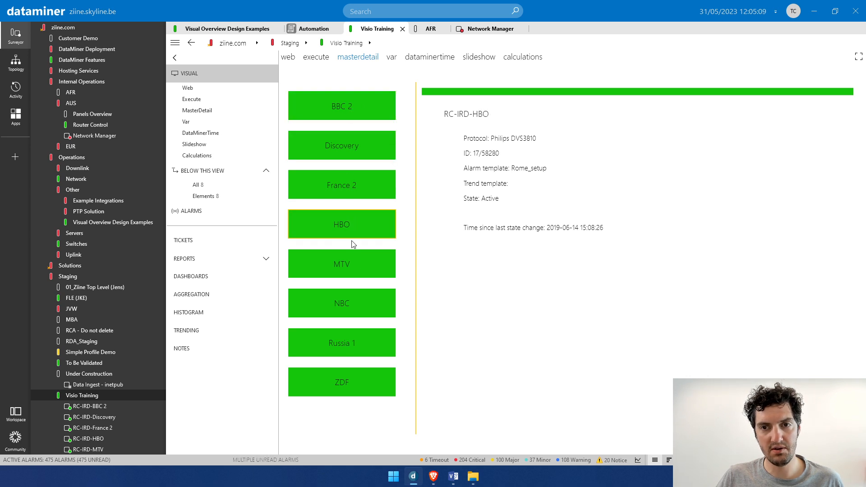
left_click(362, 304)
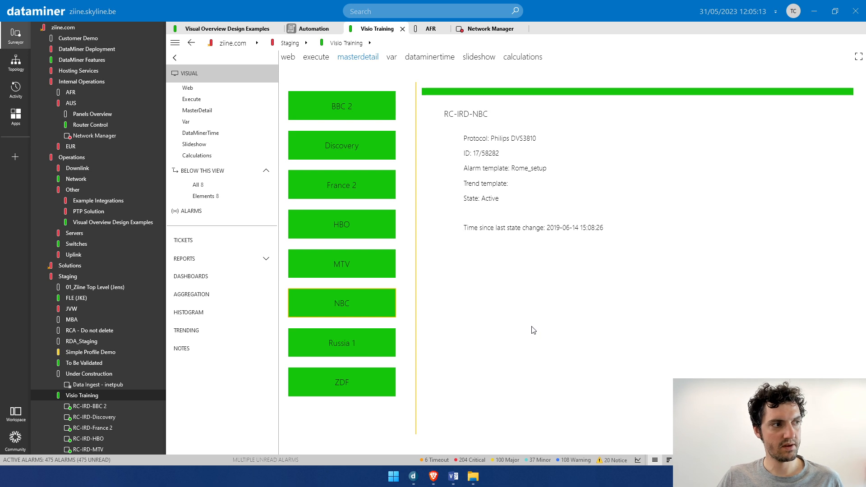
Switch back to Visio and insert "[subtract:[DataMinerTime]," before [property:state changed] in the time text
key("alt+Tab")
left_click(244, 206)
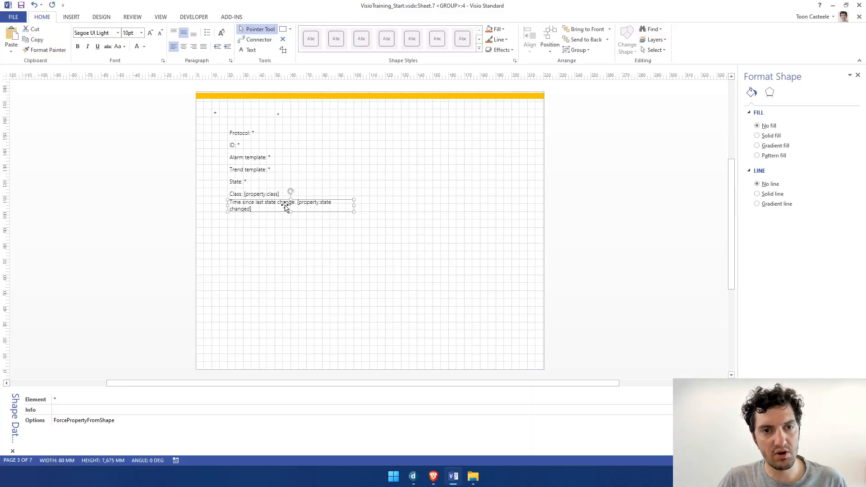
double_click(254, 206)
left_click(290, 206)
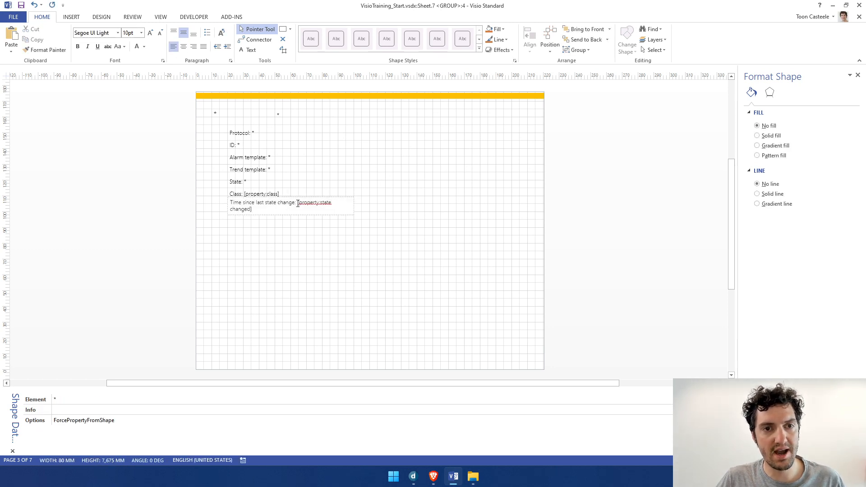
key("Escape")
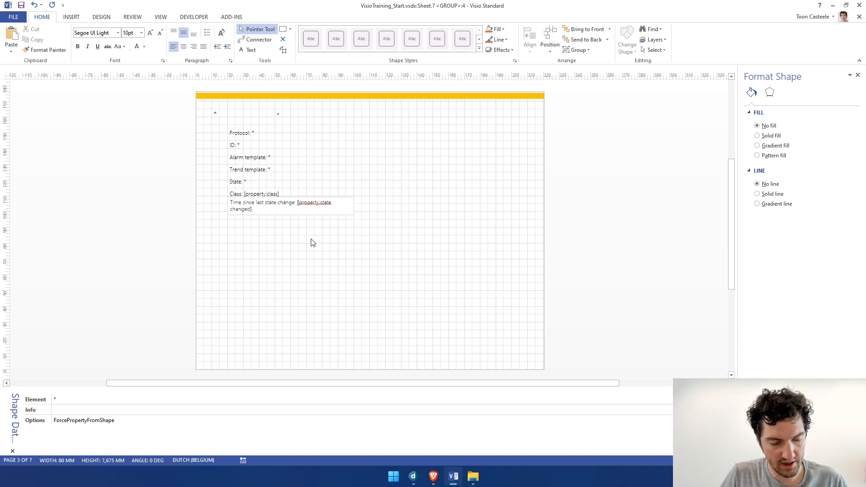
type("subt")
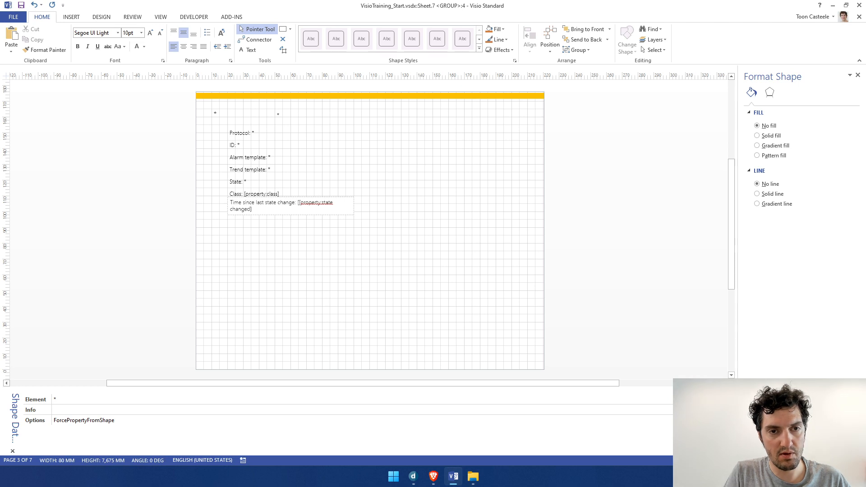
type("ract:")
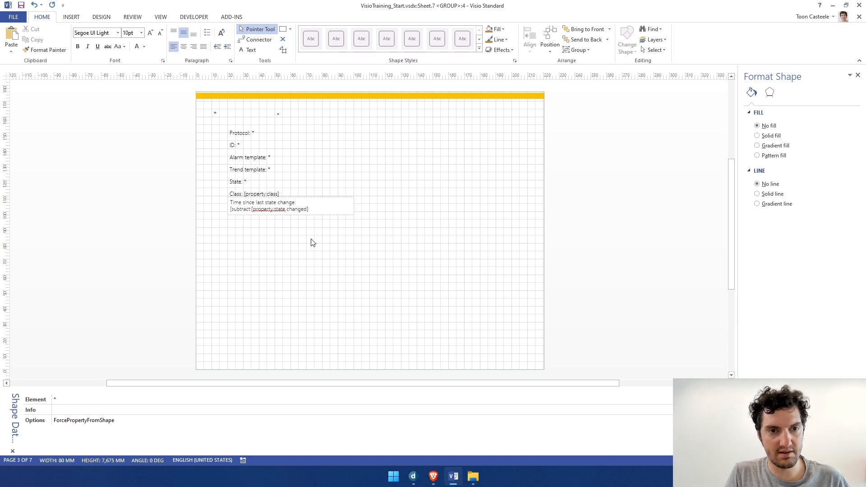
type(" [Data")
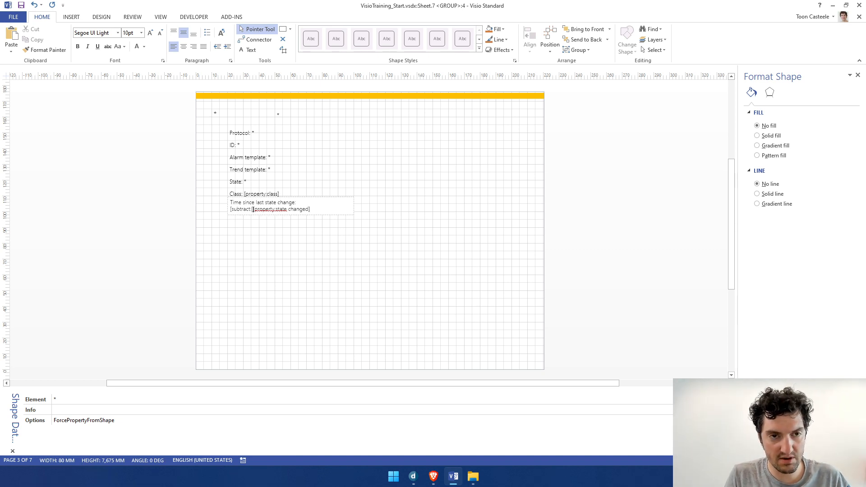
type("MinerTime],")
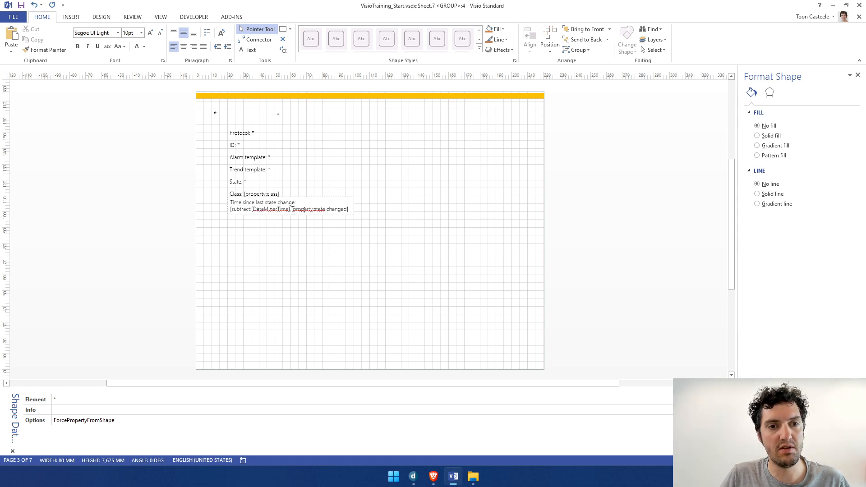
Close the subtract placeholder with a bracket after [property:state changed] and view the result in DataMiner
left_click_drag(292, 210, 345, 209)
left_click(349, 208)
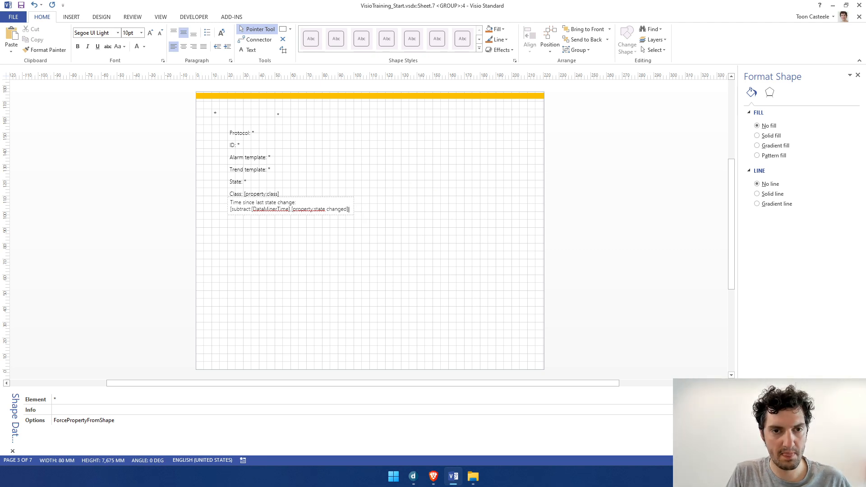
type("]")
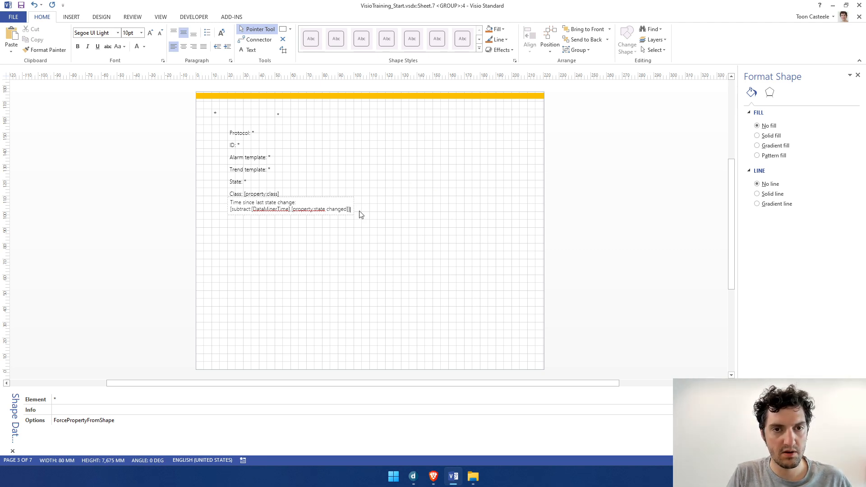
left_click(353, 274)
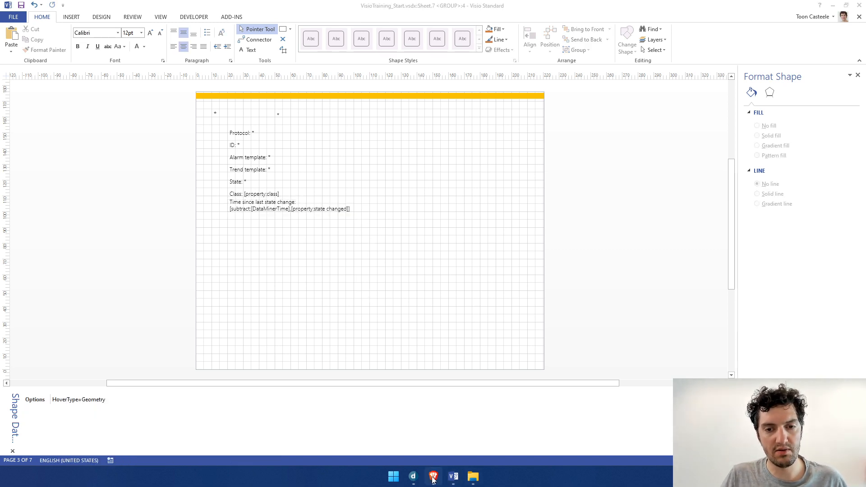
left_click(413, 476)
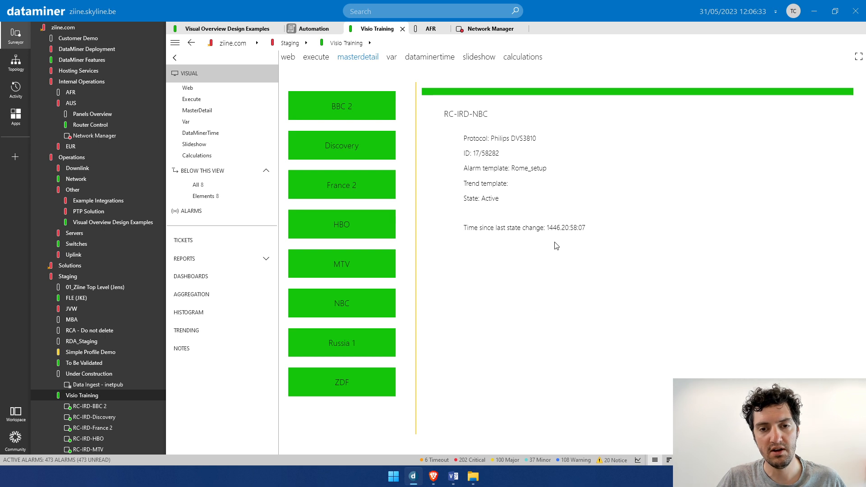
Switch to Visio and add "|Format=" inside the subtract placeholder, directly after [property:state changed]
left_click(453, 476)
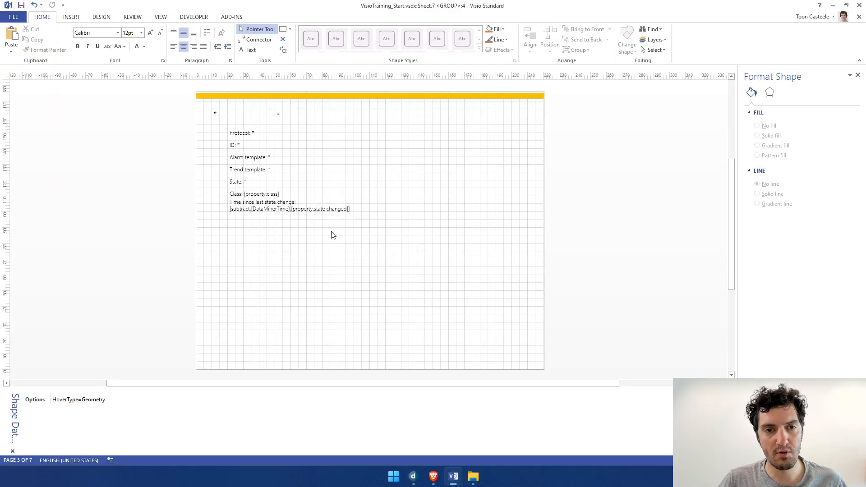
left_click(308, 210)
double_click(284, 214)
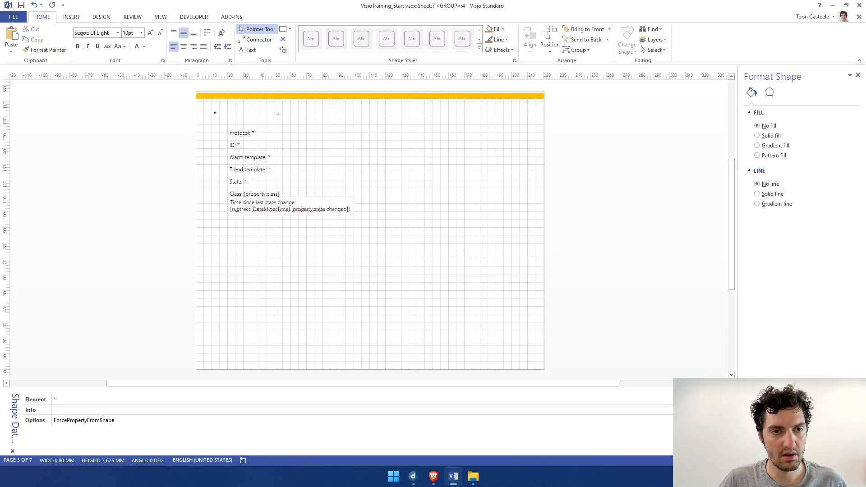
left_click(350, 209)
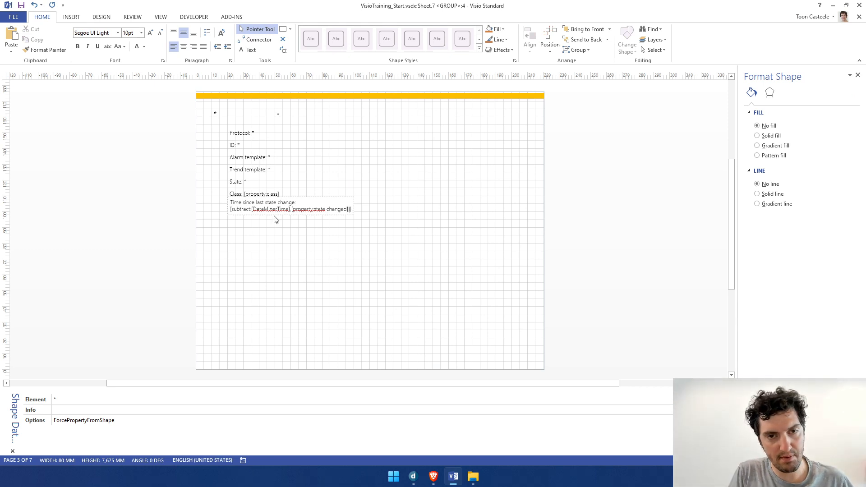
type("|Format=")
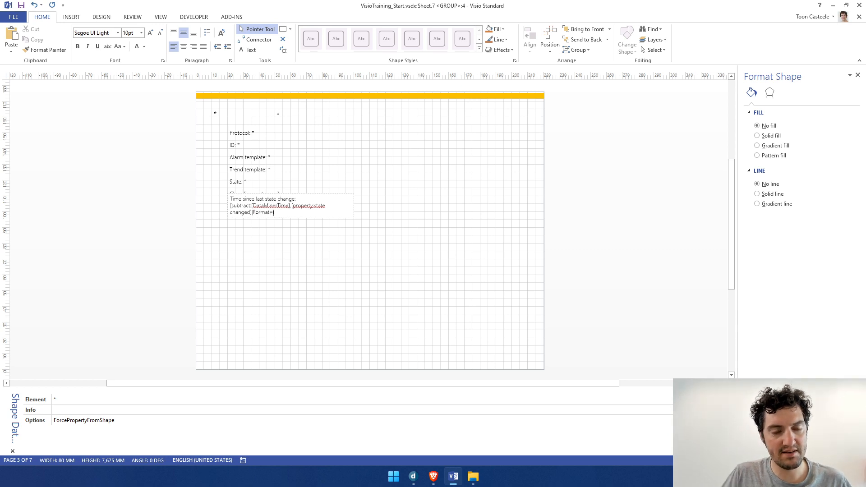
Enter the day part "dd\ \d\a\y\s\ " after Format=, with the spaces and the letters of "days" escaped by backslashes
scroll(274, 219, "up", 3)
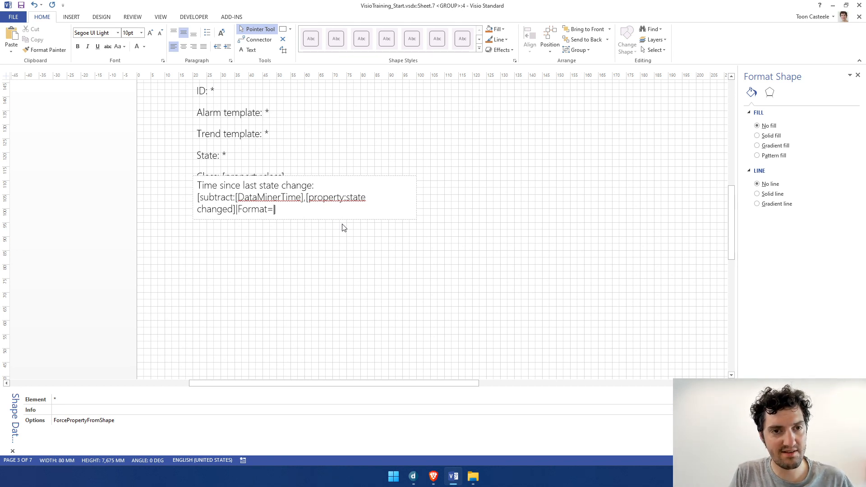
type("dd")
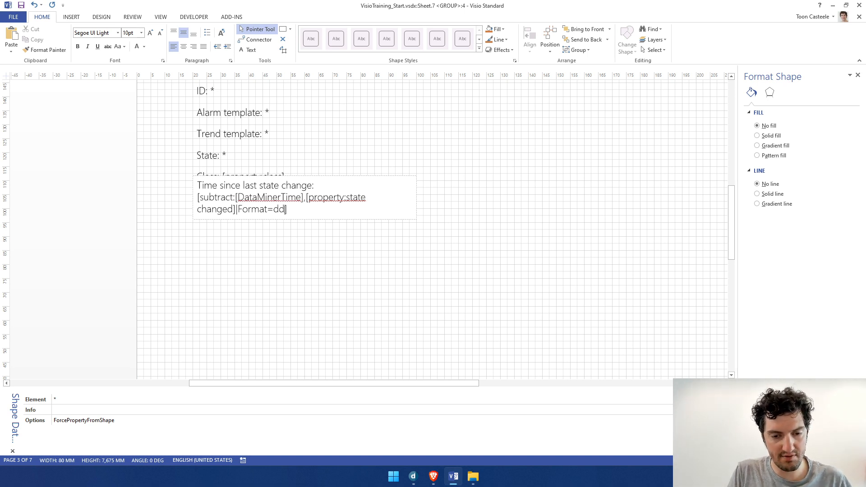
type("\\")
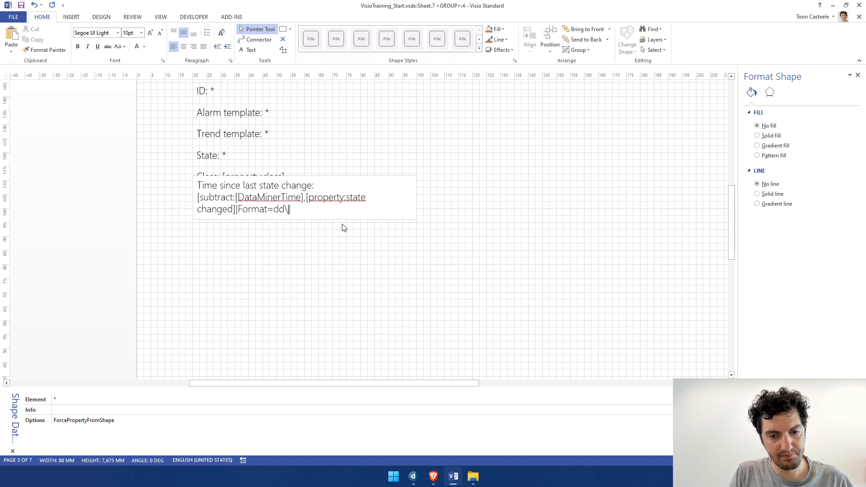
type(" \\")
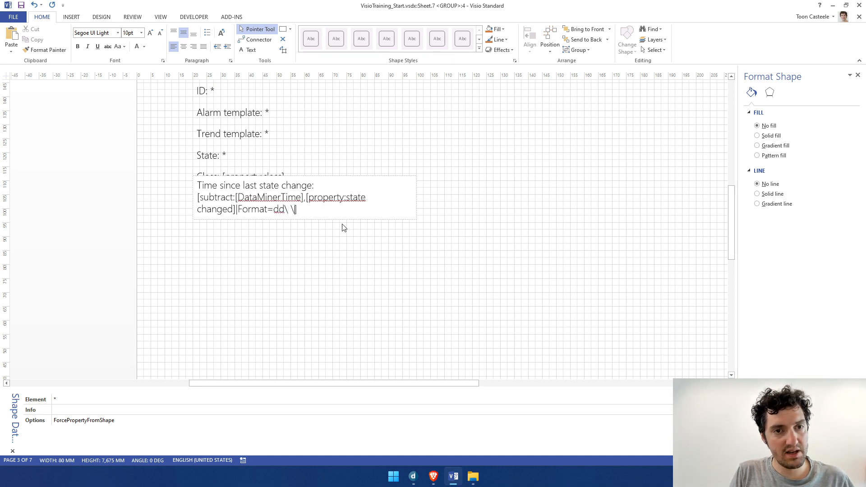
key("BackSpace")
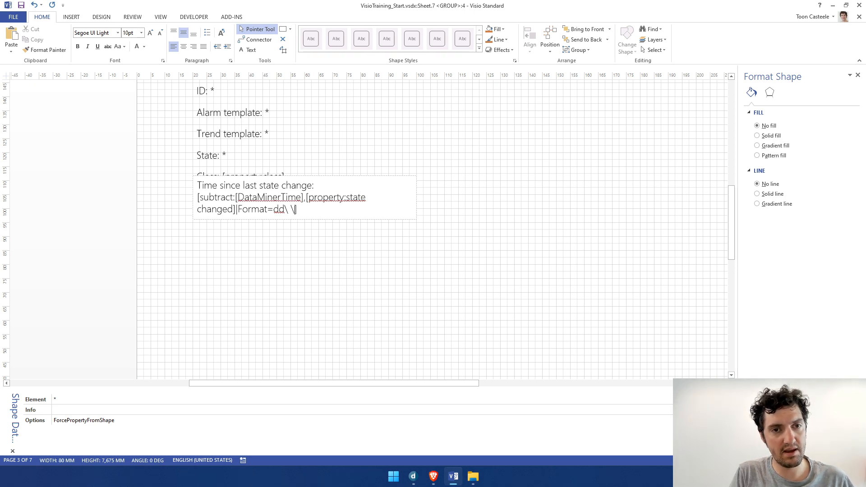
type("d\\")
type("a")
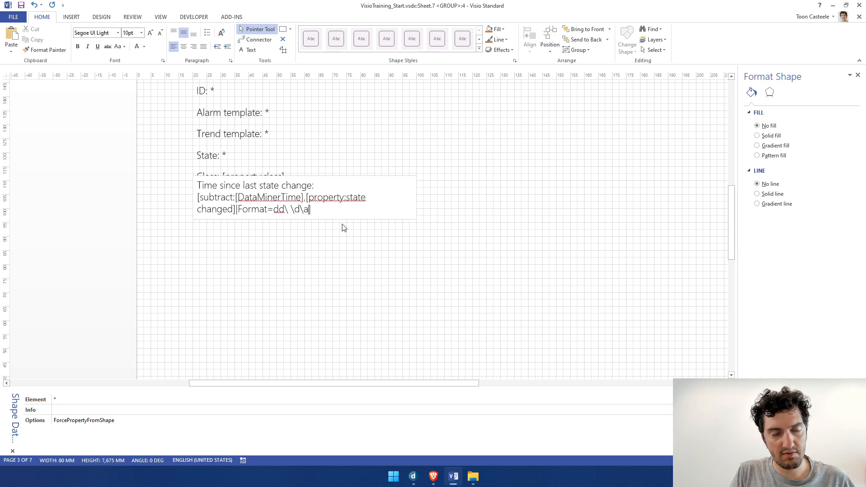
type("\\y\\s")
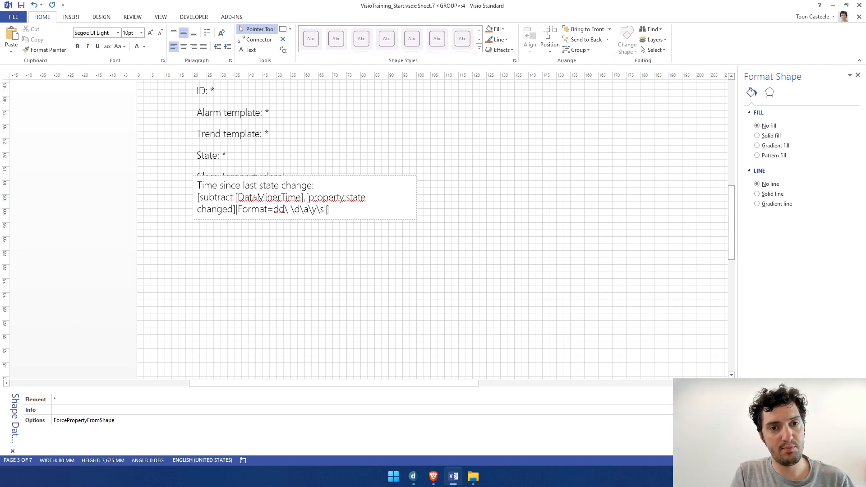
key("BackSpace")
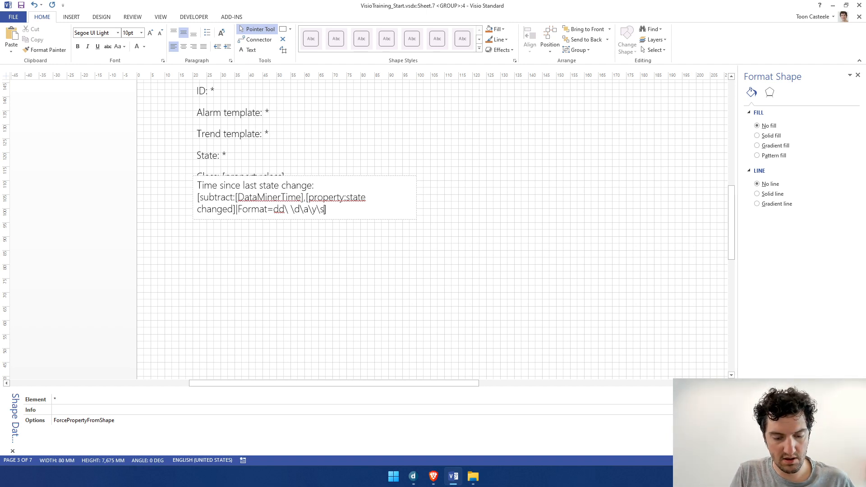
type("\\ hh")
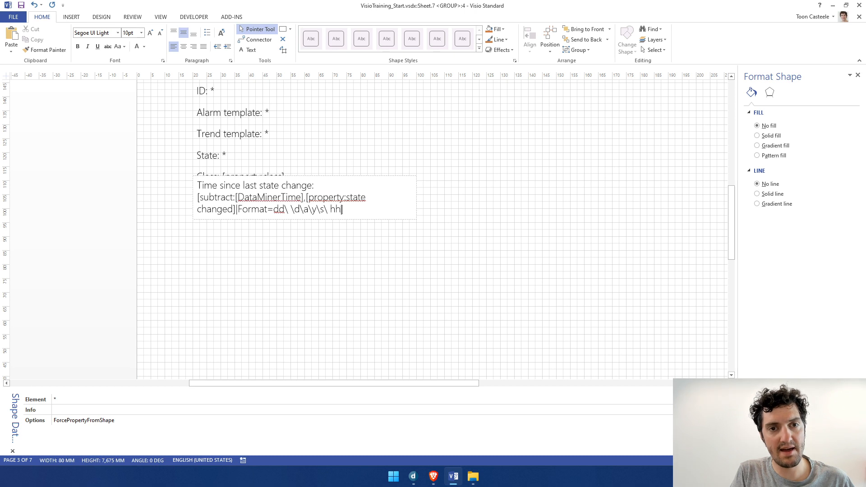
type(":")
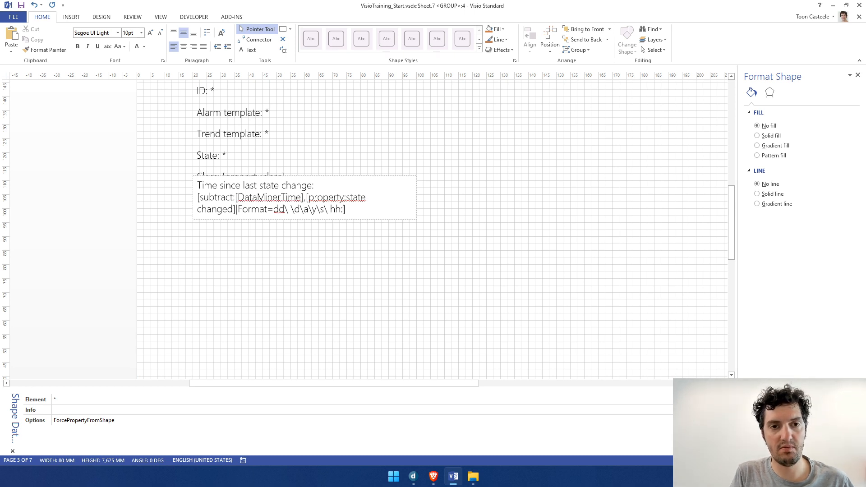
Complete the time format with "hh\:mm\:ss" before the closing bracket and view the result in DataMiner
key("BackSpace")
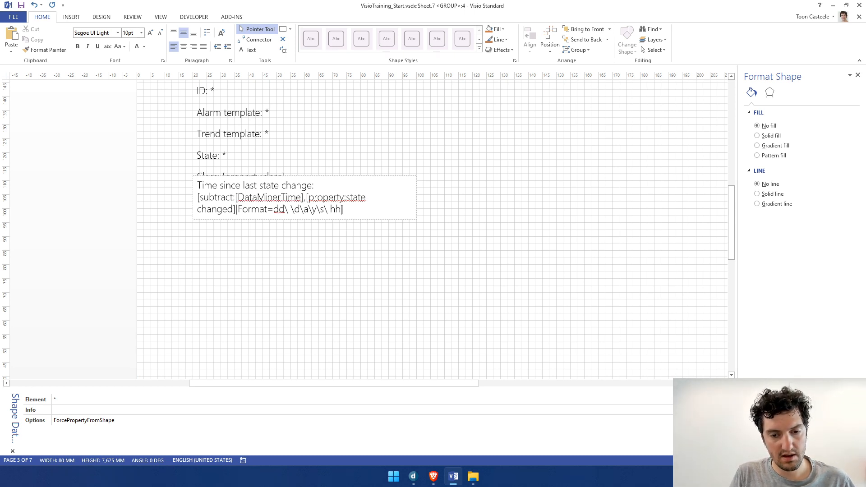
type("\\]")
type(":")
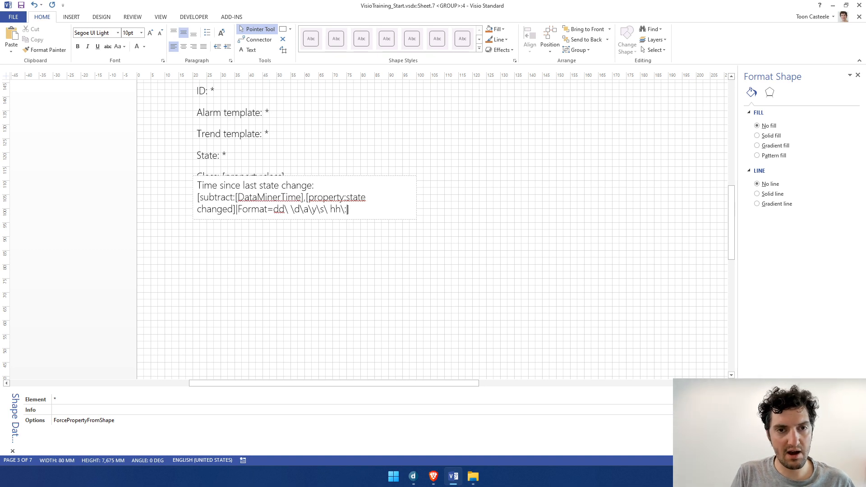
type("mm")
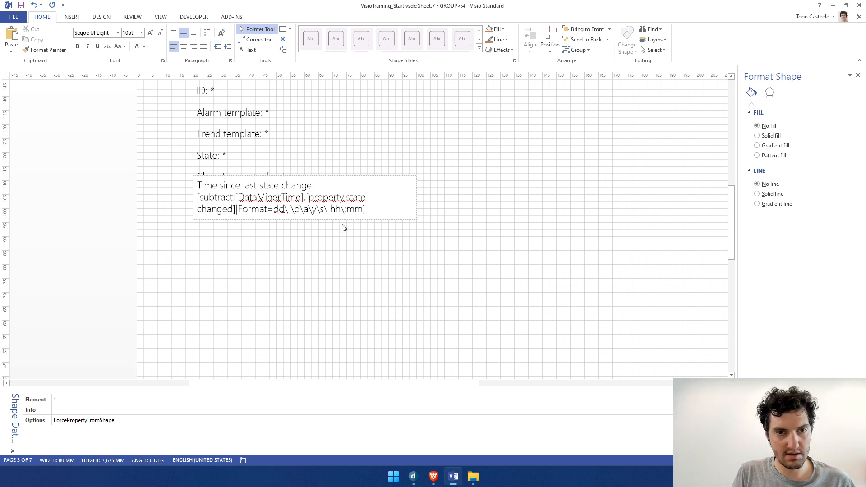
type("\\")
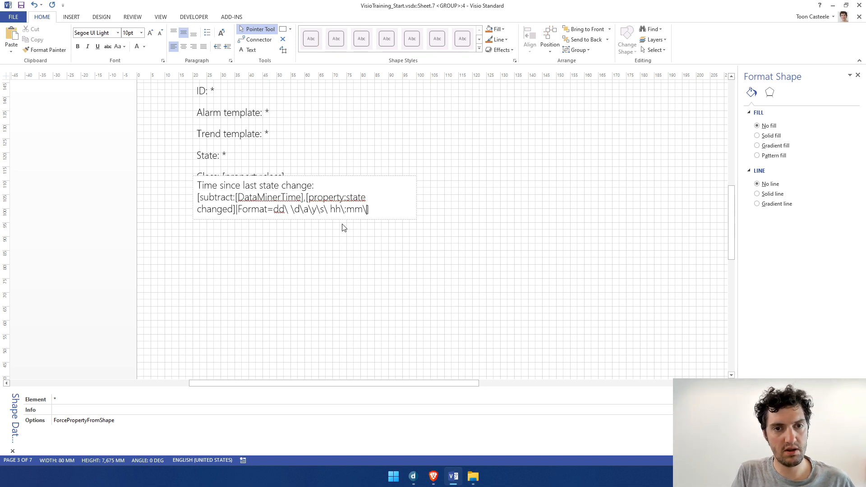
type(":")
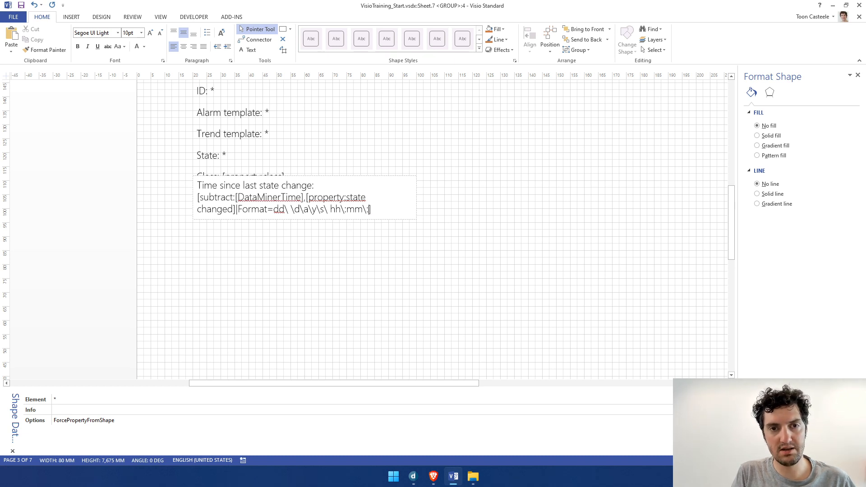
type("ss")
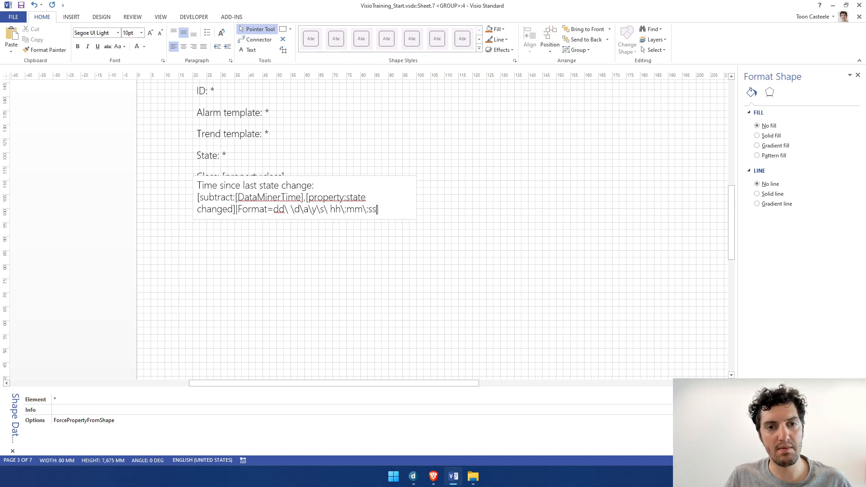
key("Escape")
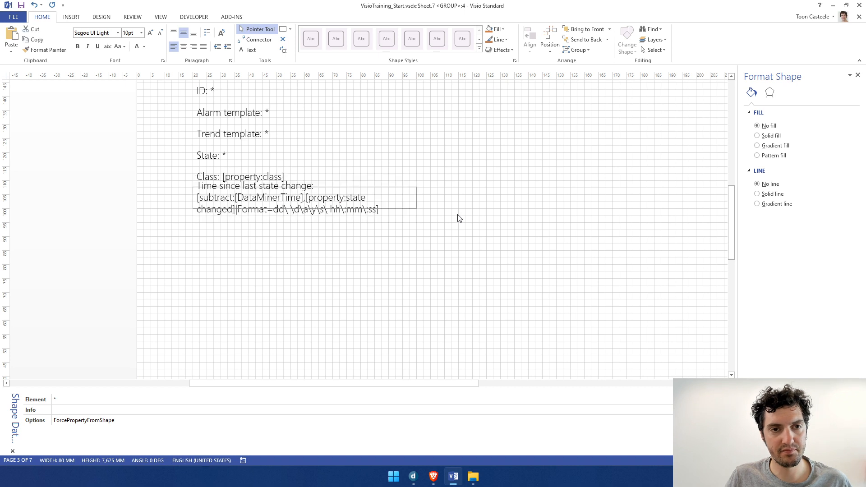
left_click(458, 218)
key("alt+Tab")
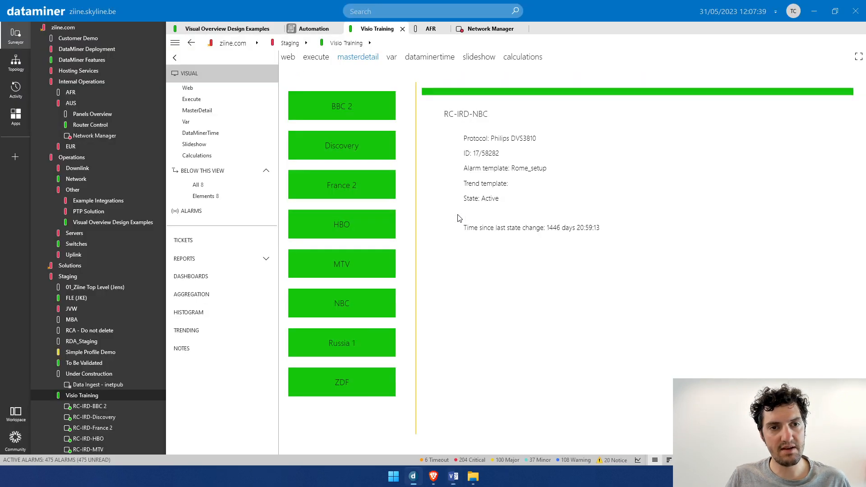